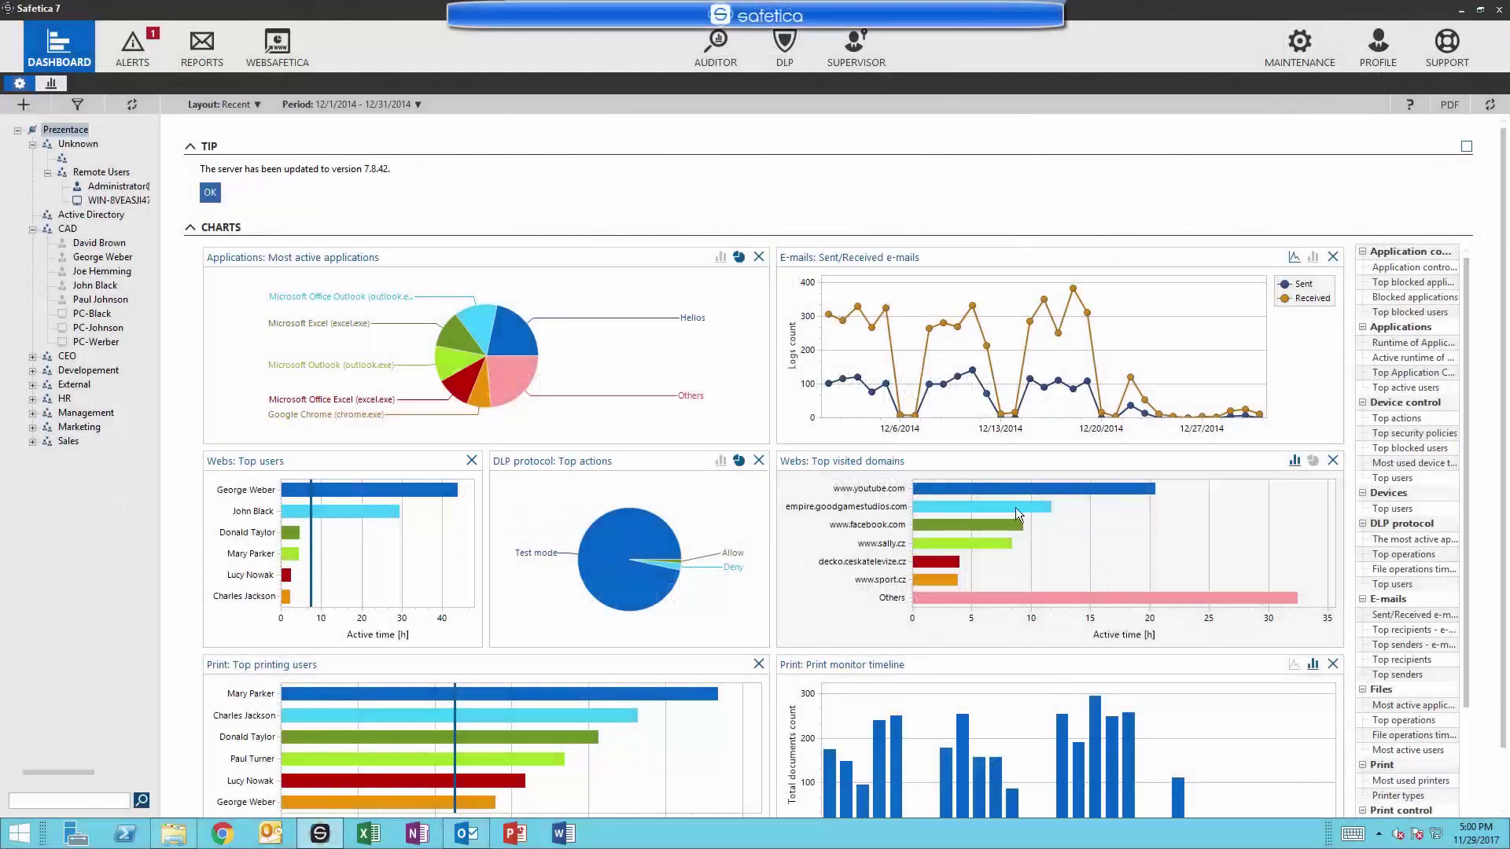
Enable DLP Sensitive content for the Prezentace company tree, checking the group and user settings.
click(781, 55)
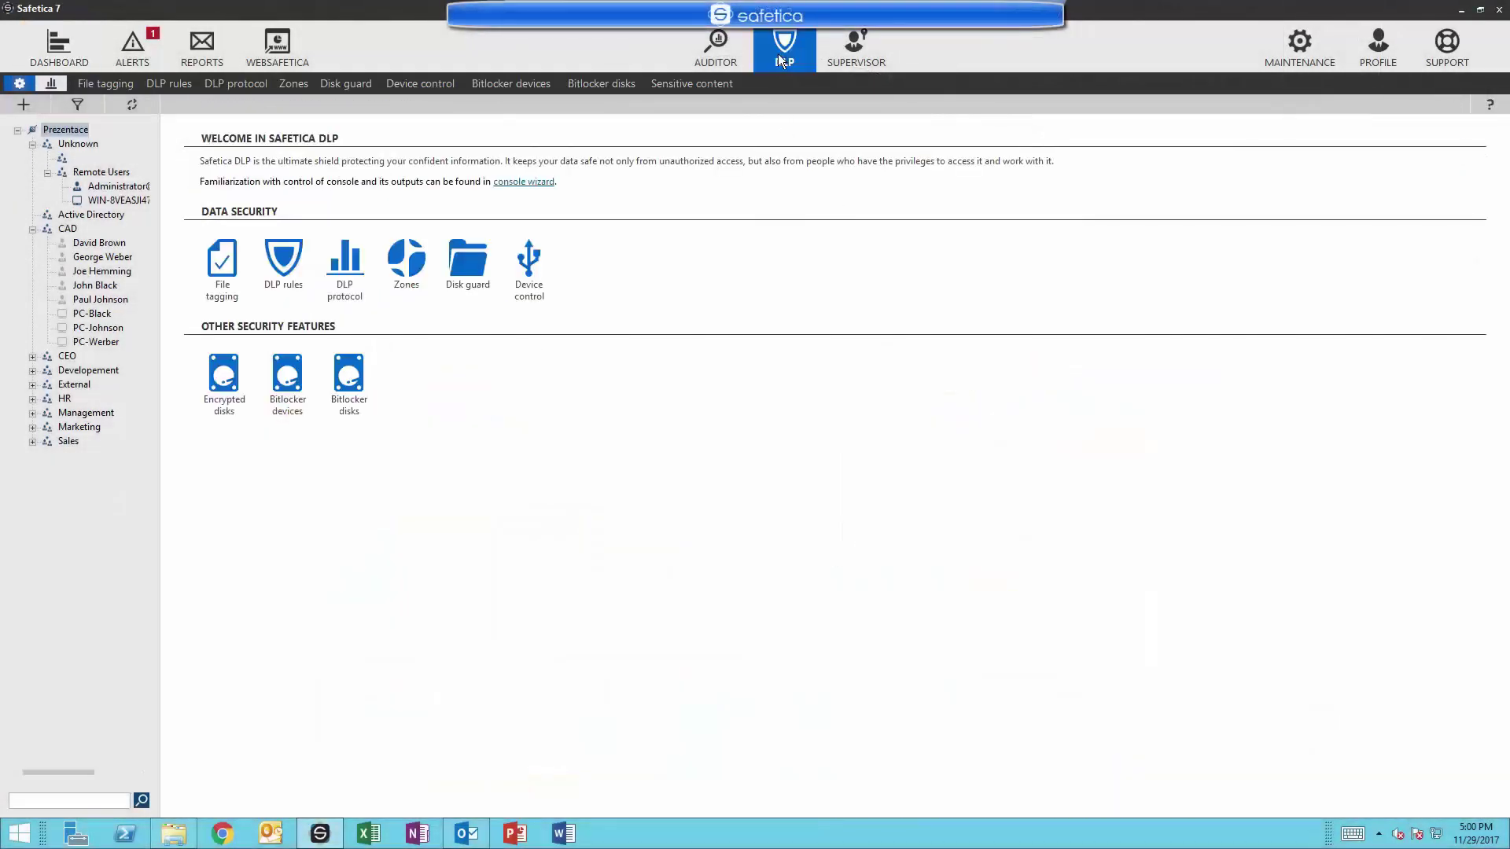
click(693, 86)
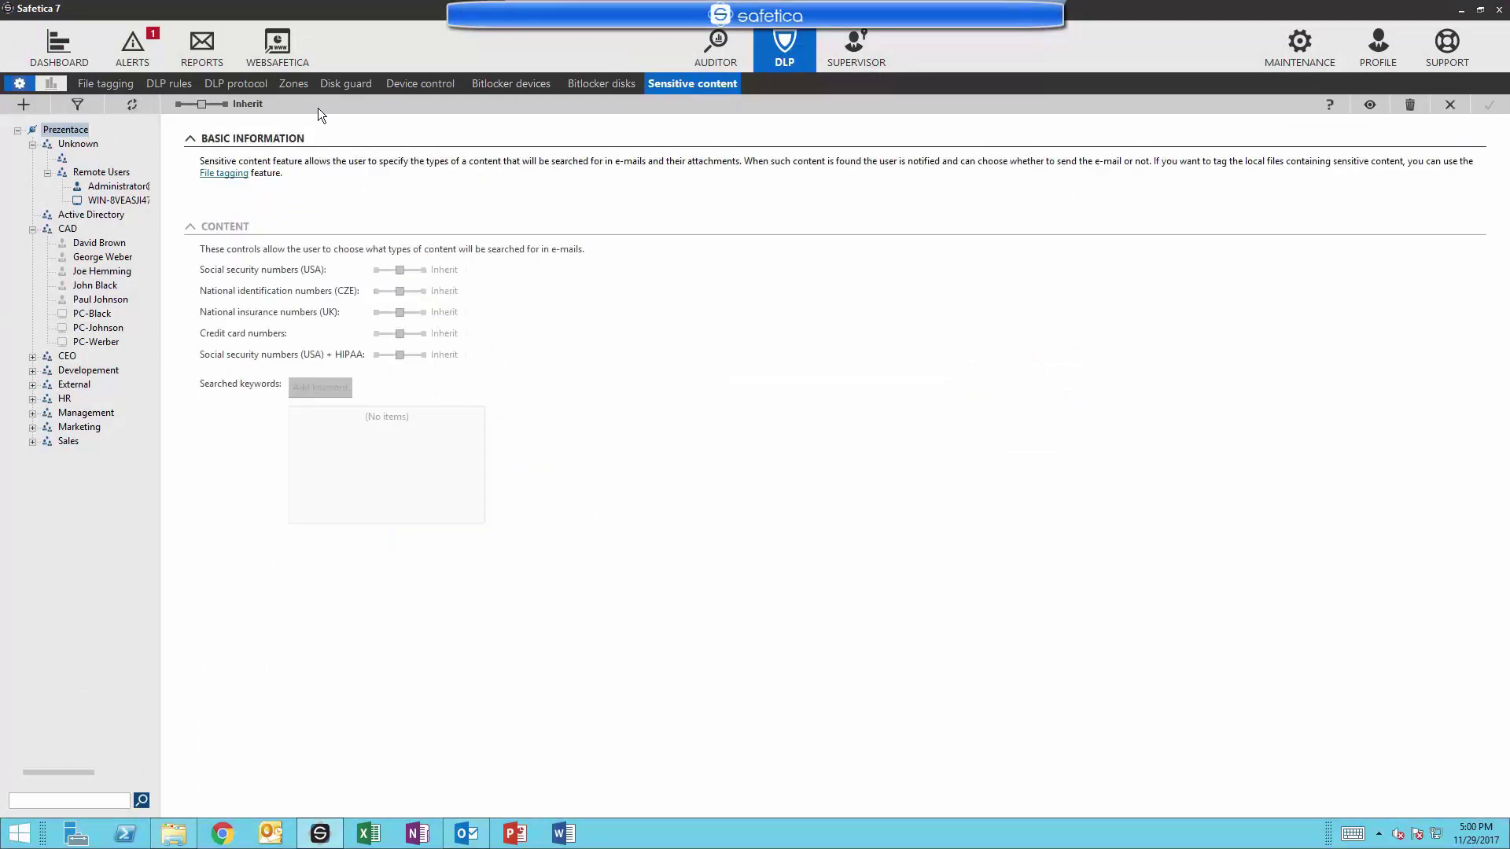
click(224, 105)
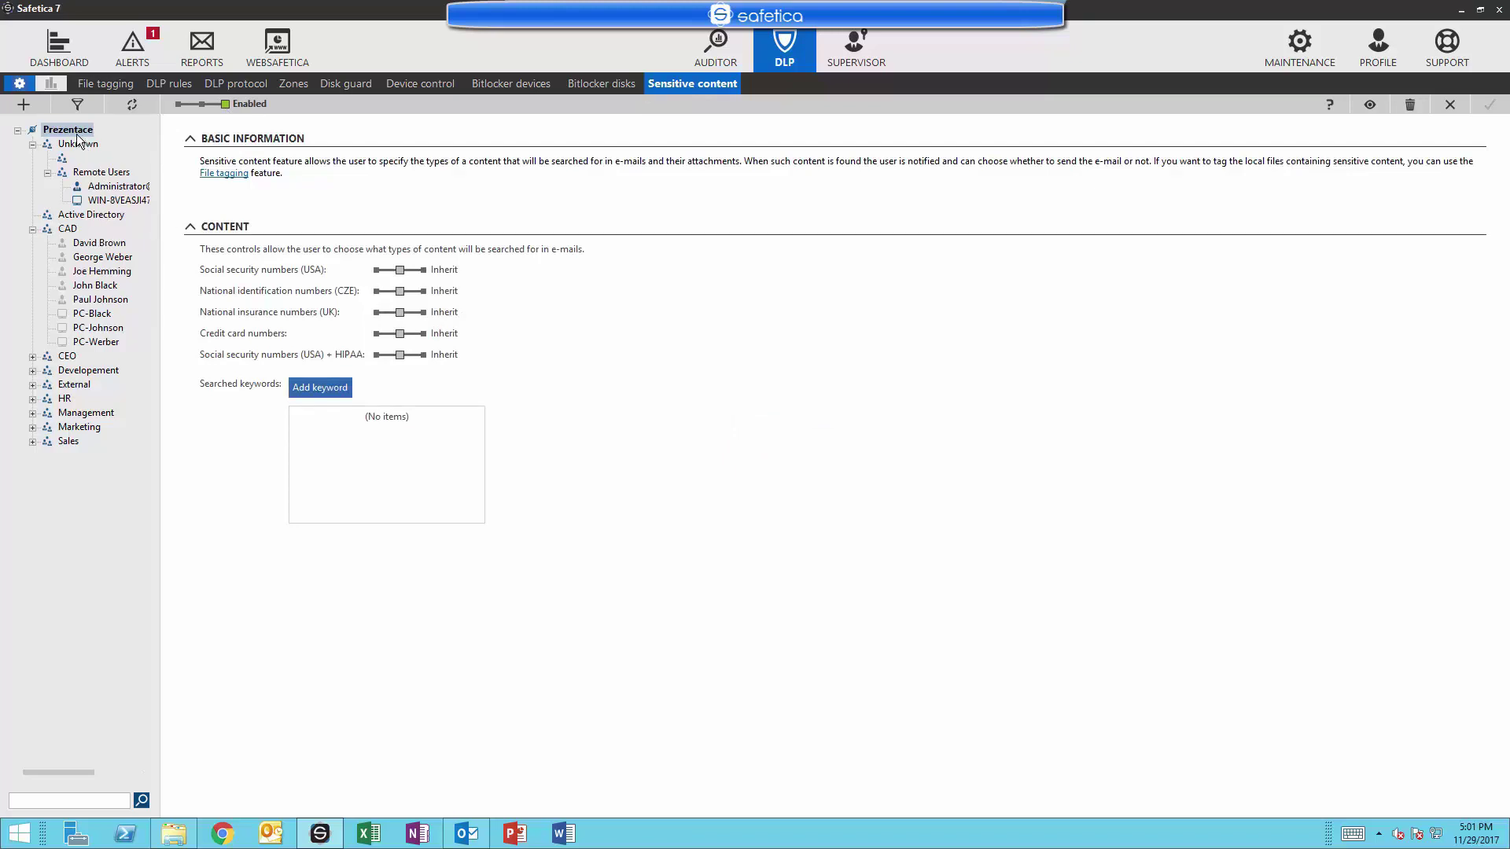
click(83, 216)
click(72, 242)
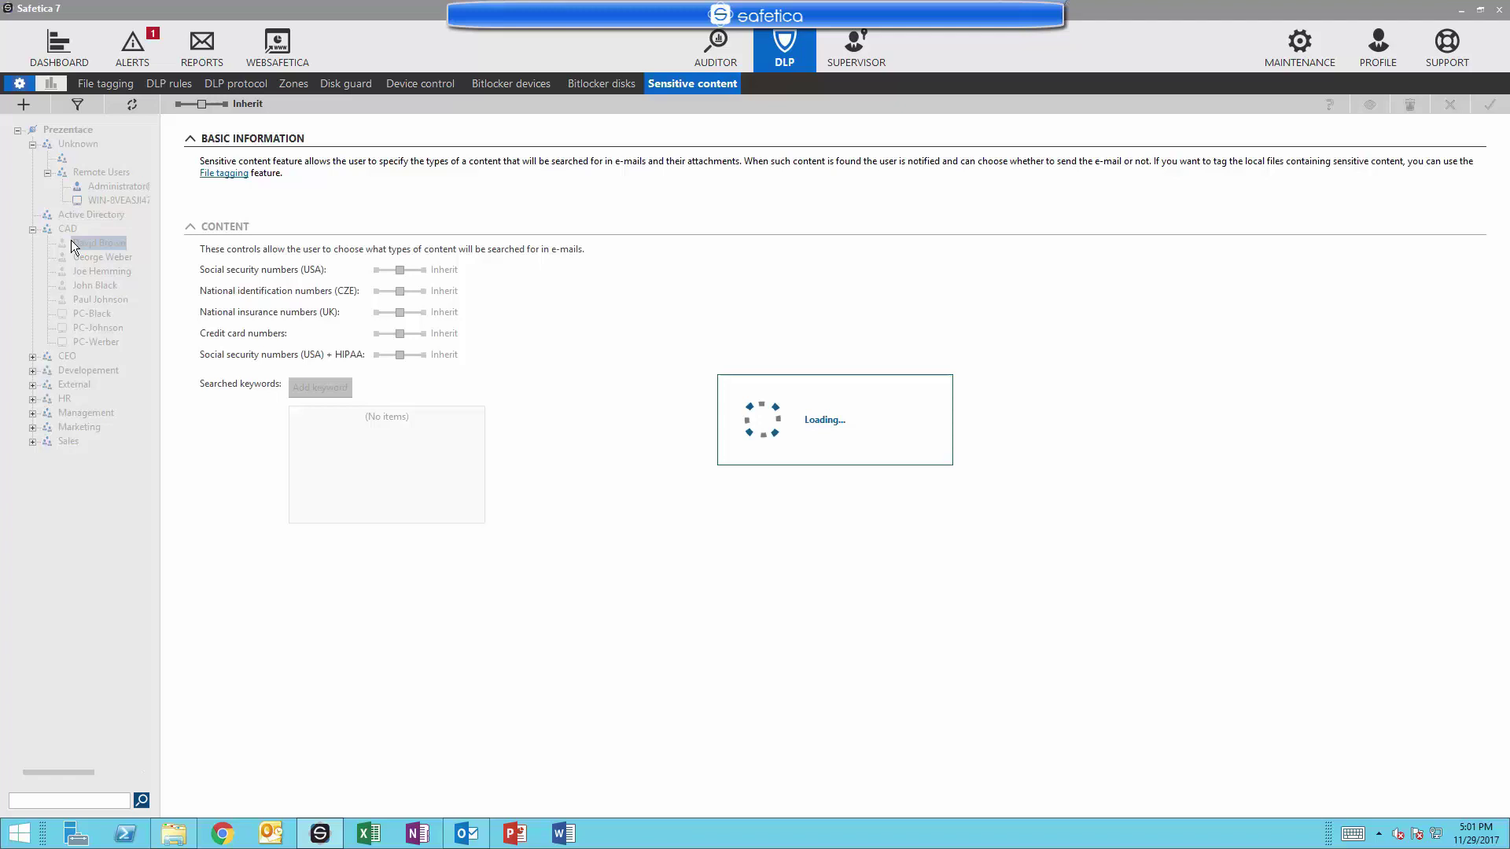
click(69, 131)
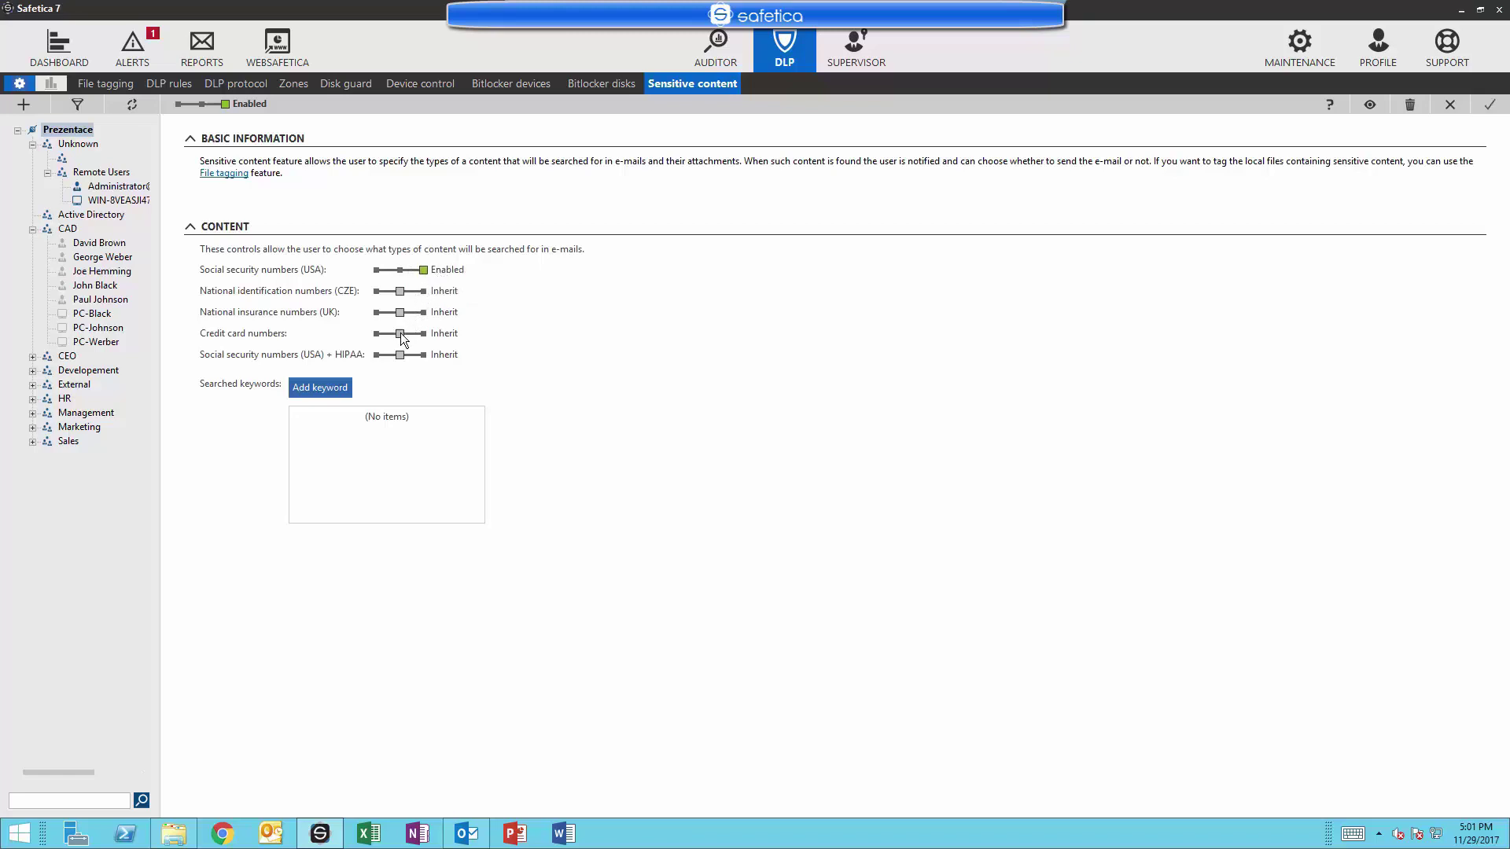
Add 'confidential' as a searched keyword and save the Sensitive content settings.
click(333, 388)
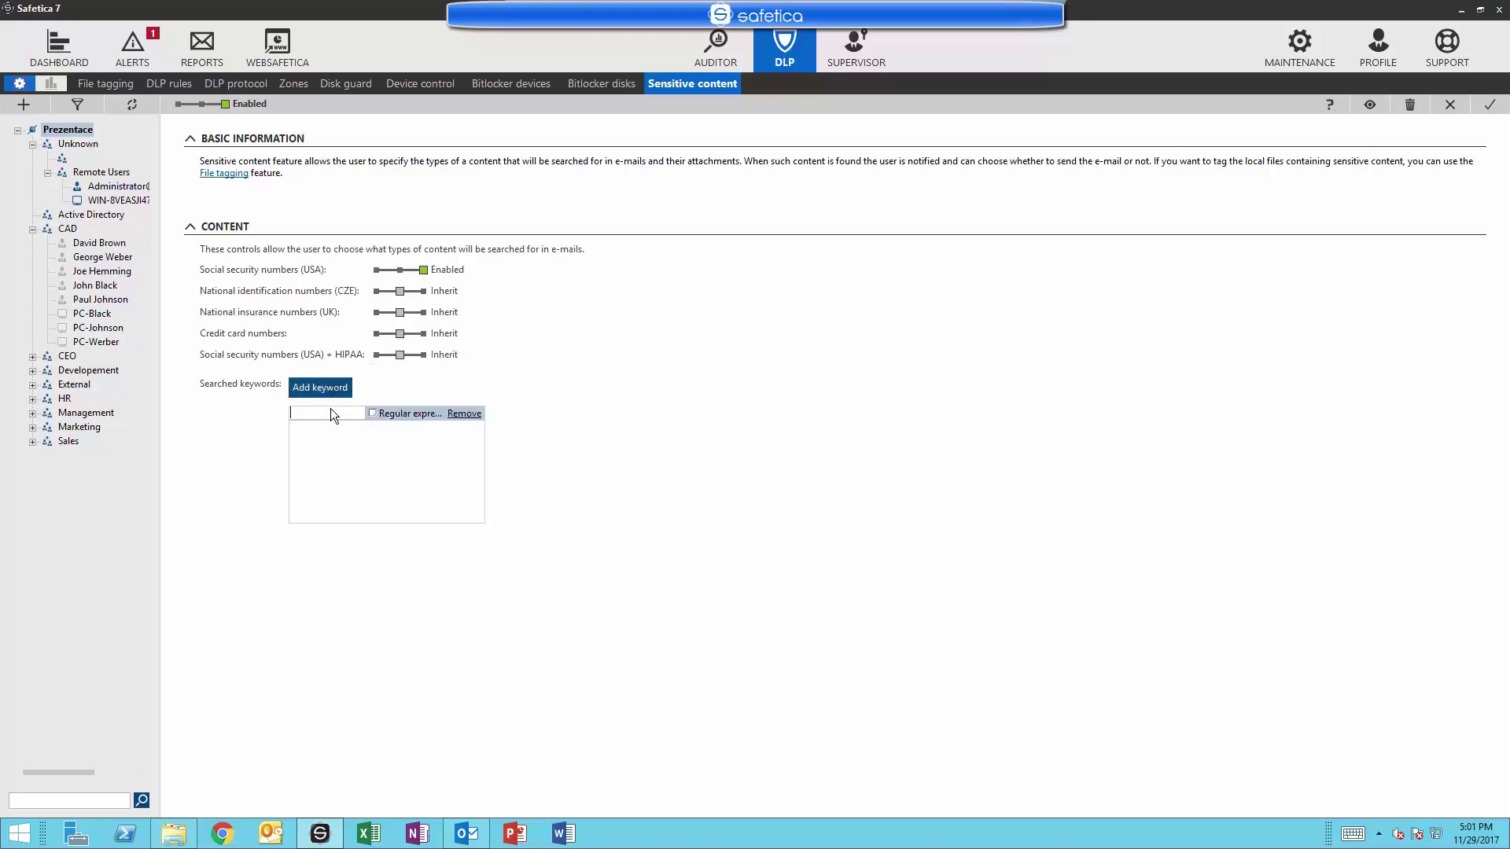
text(confidential)
click(374, 472)
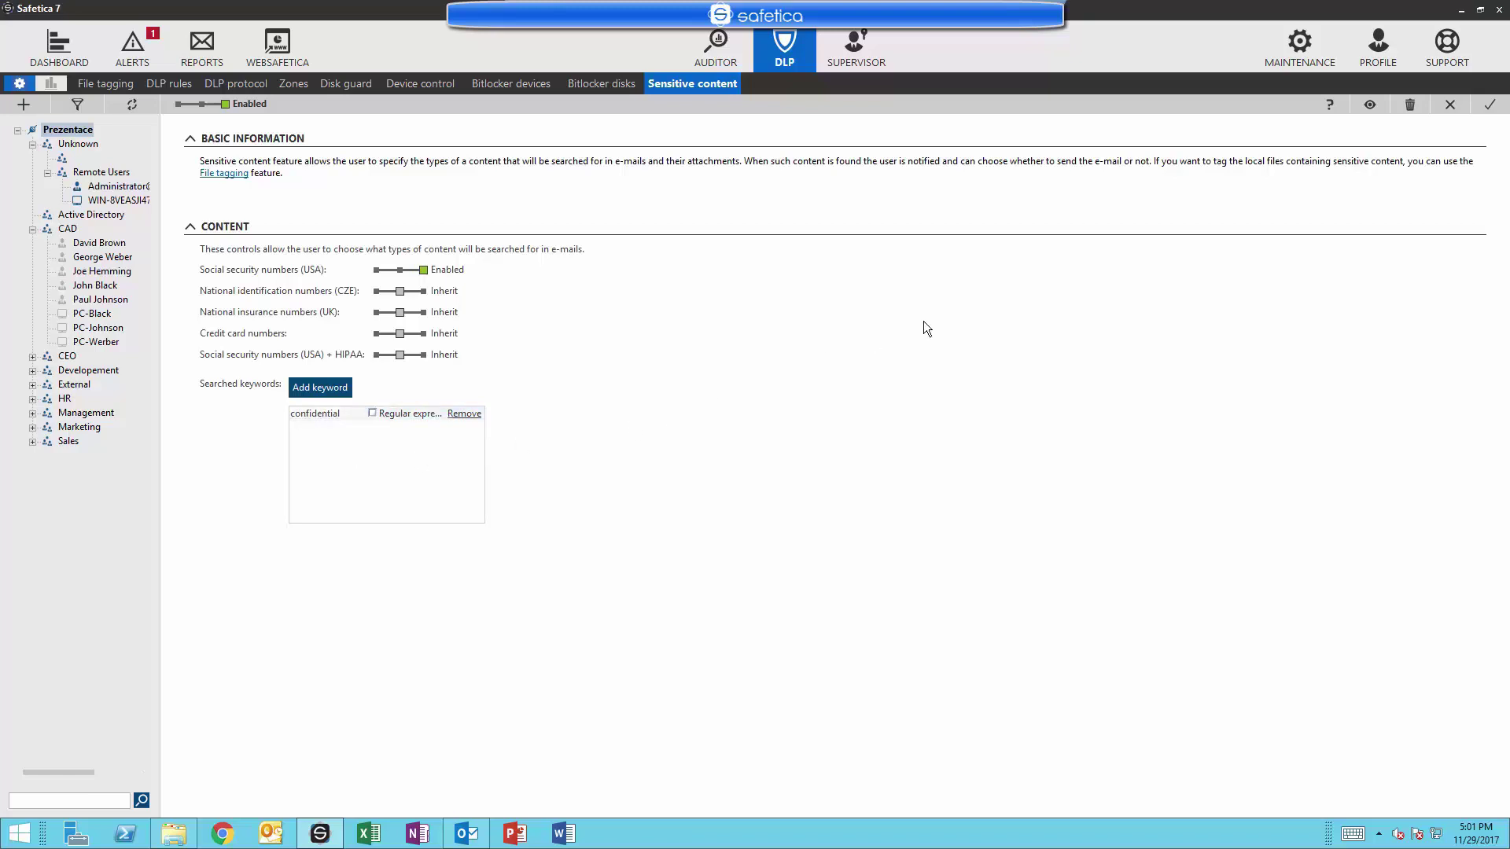
click(1489, 111)
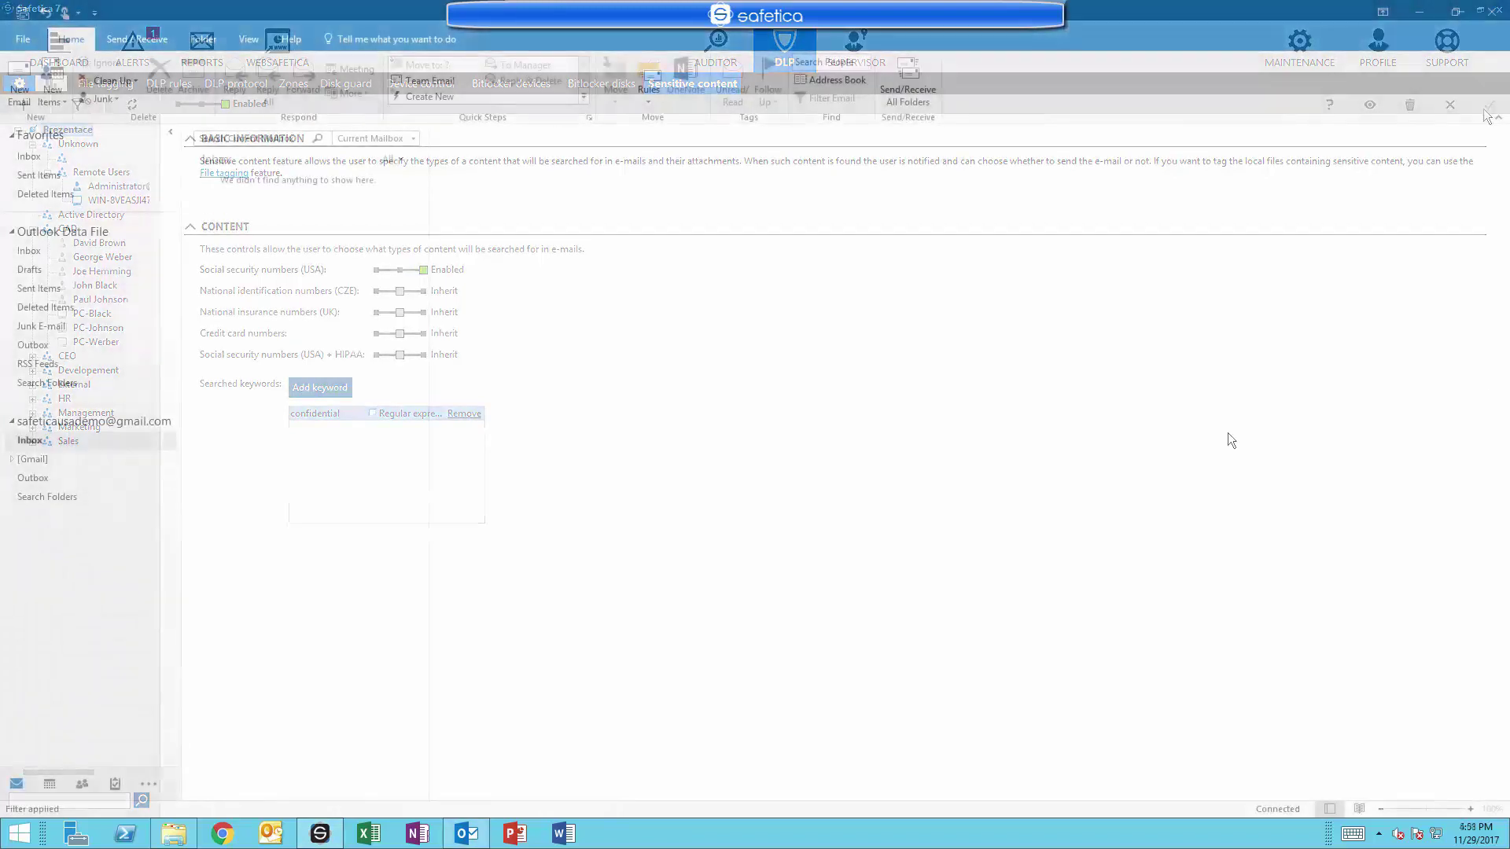
click(14, 98)
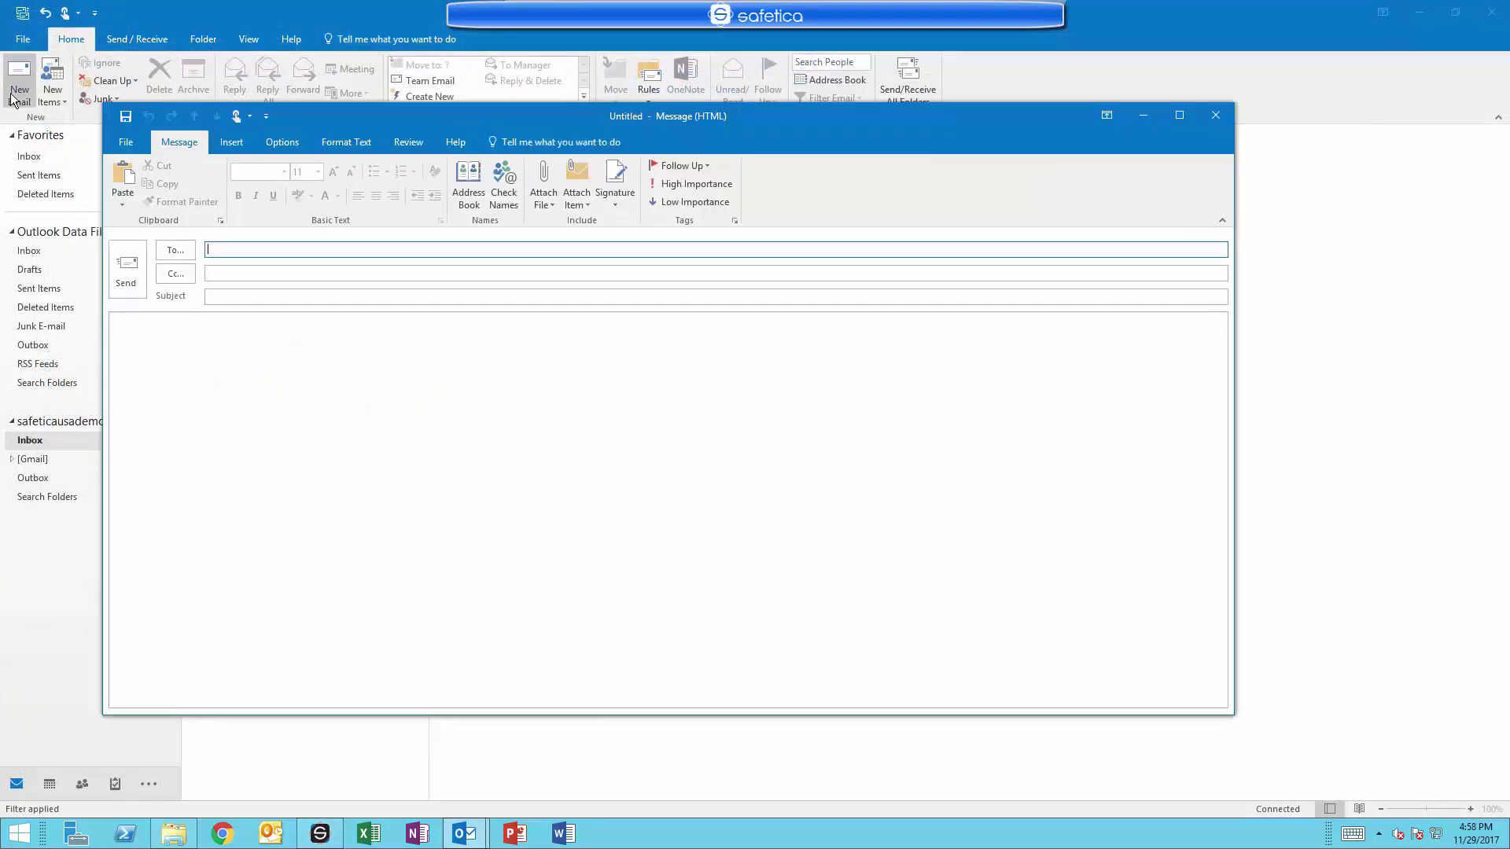
click(227, 292)
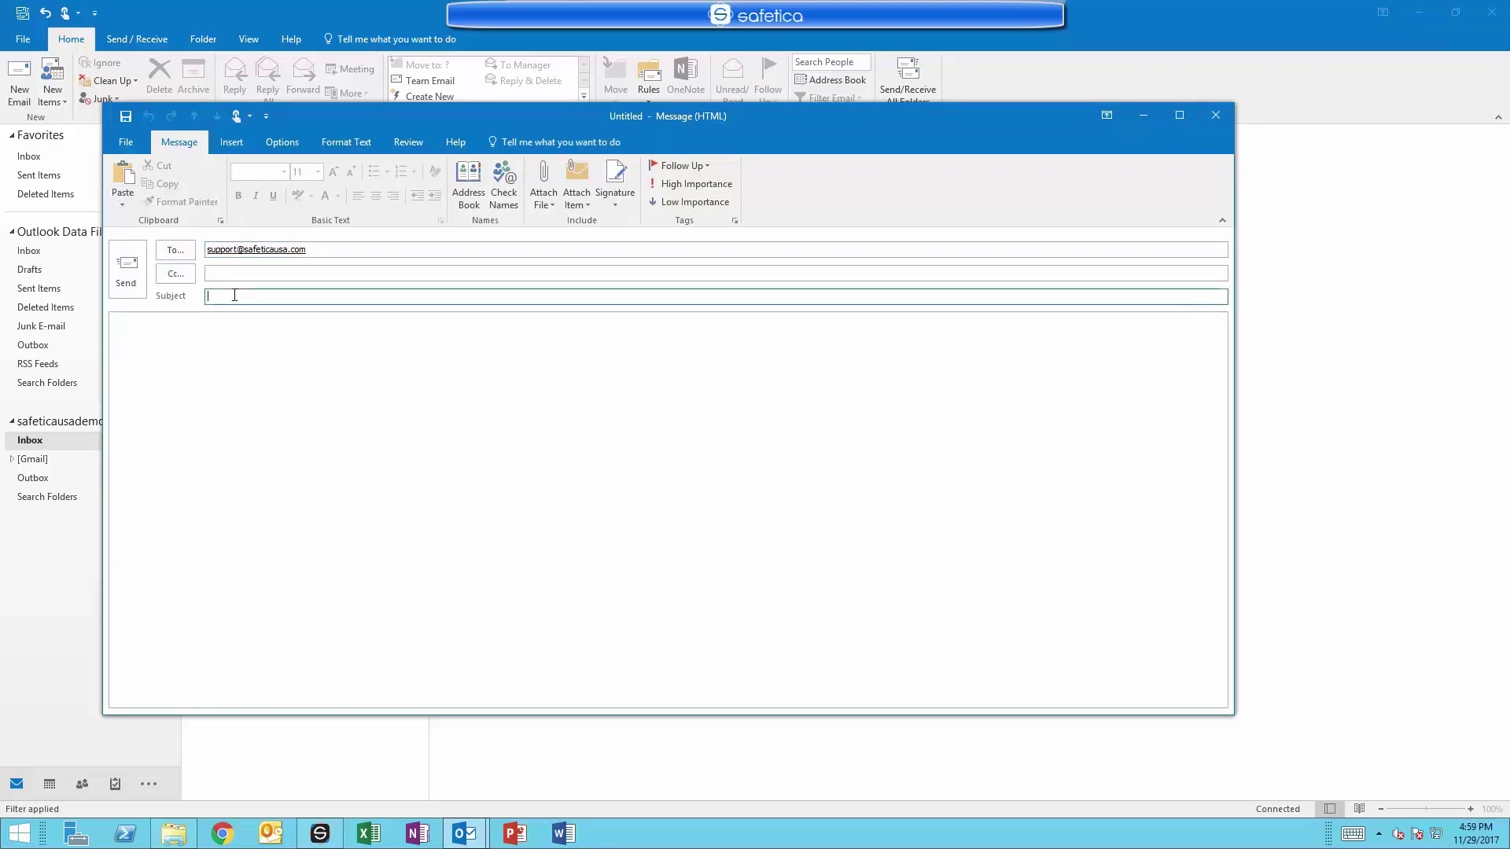
text(leaked data)
key(Tab)
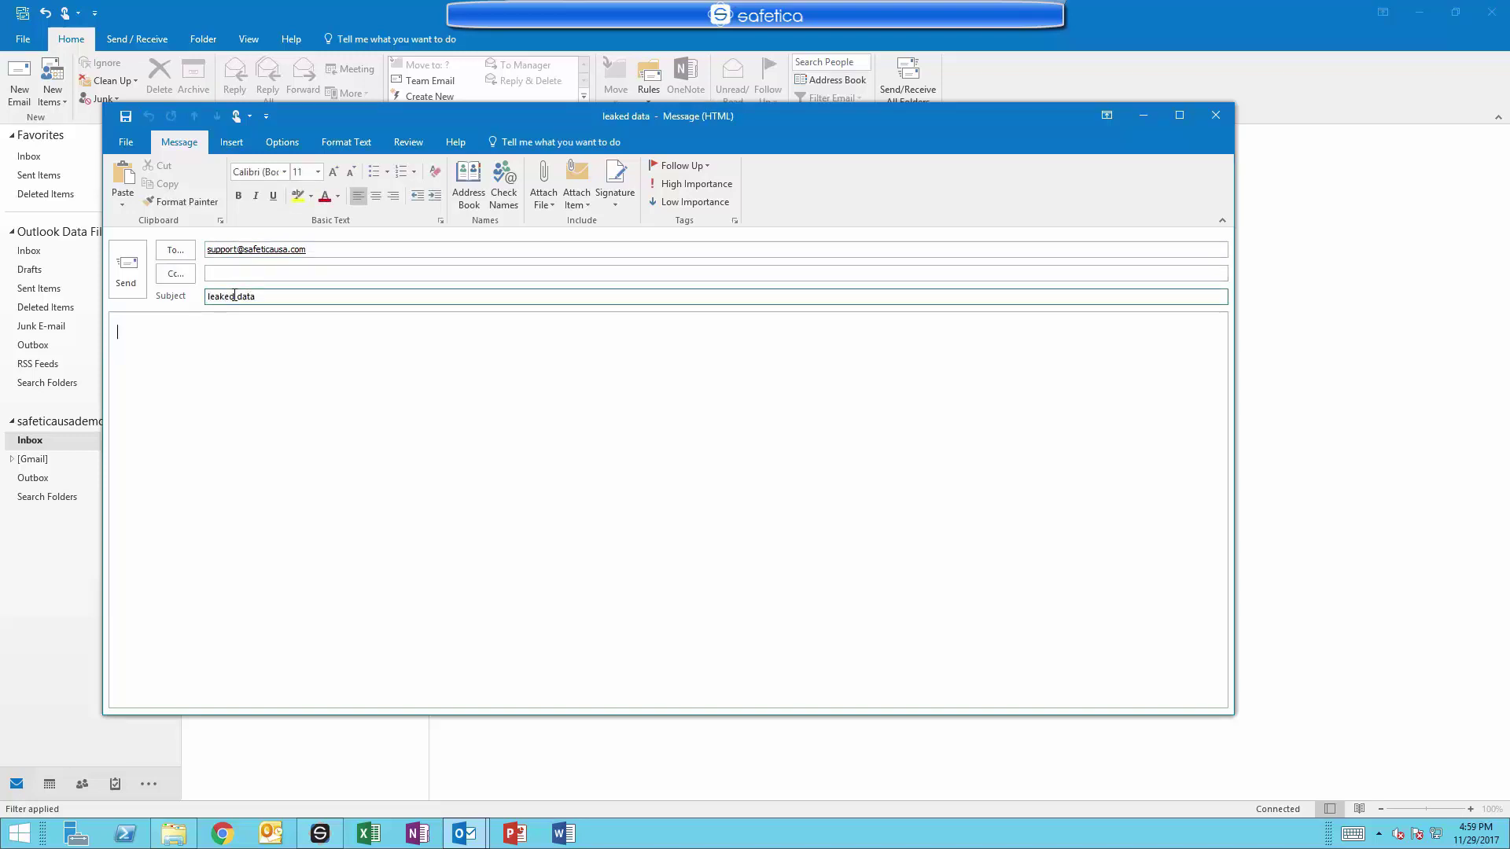
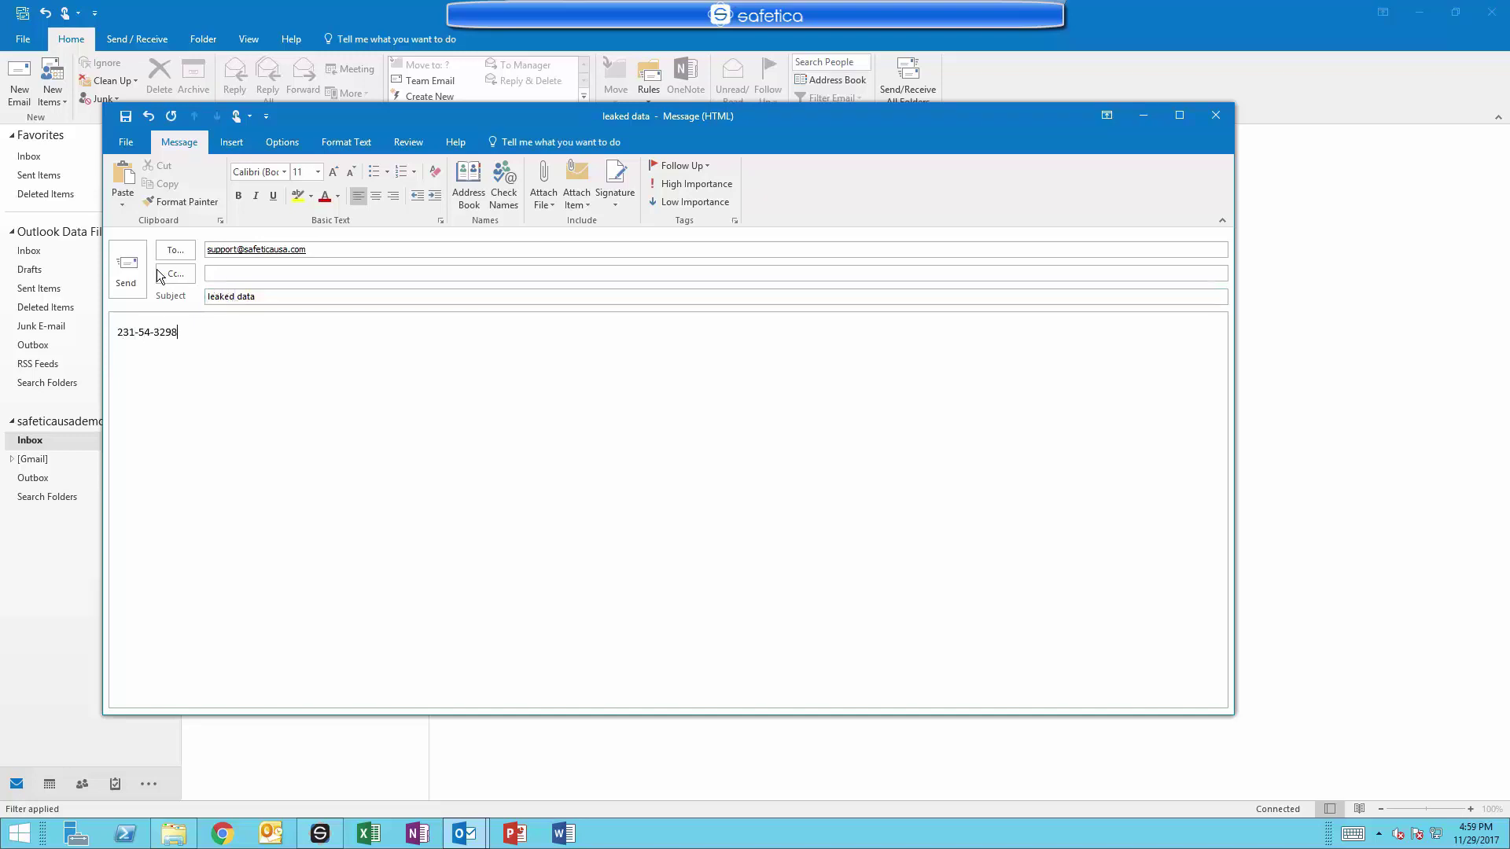
Try sending it, view the detected Social Security number warning, and start a new email.
click(134, 273)
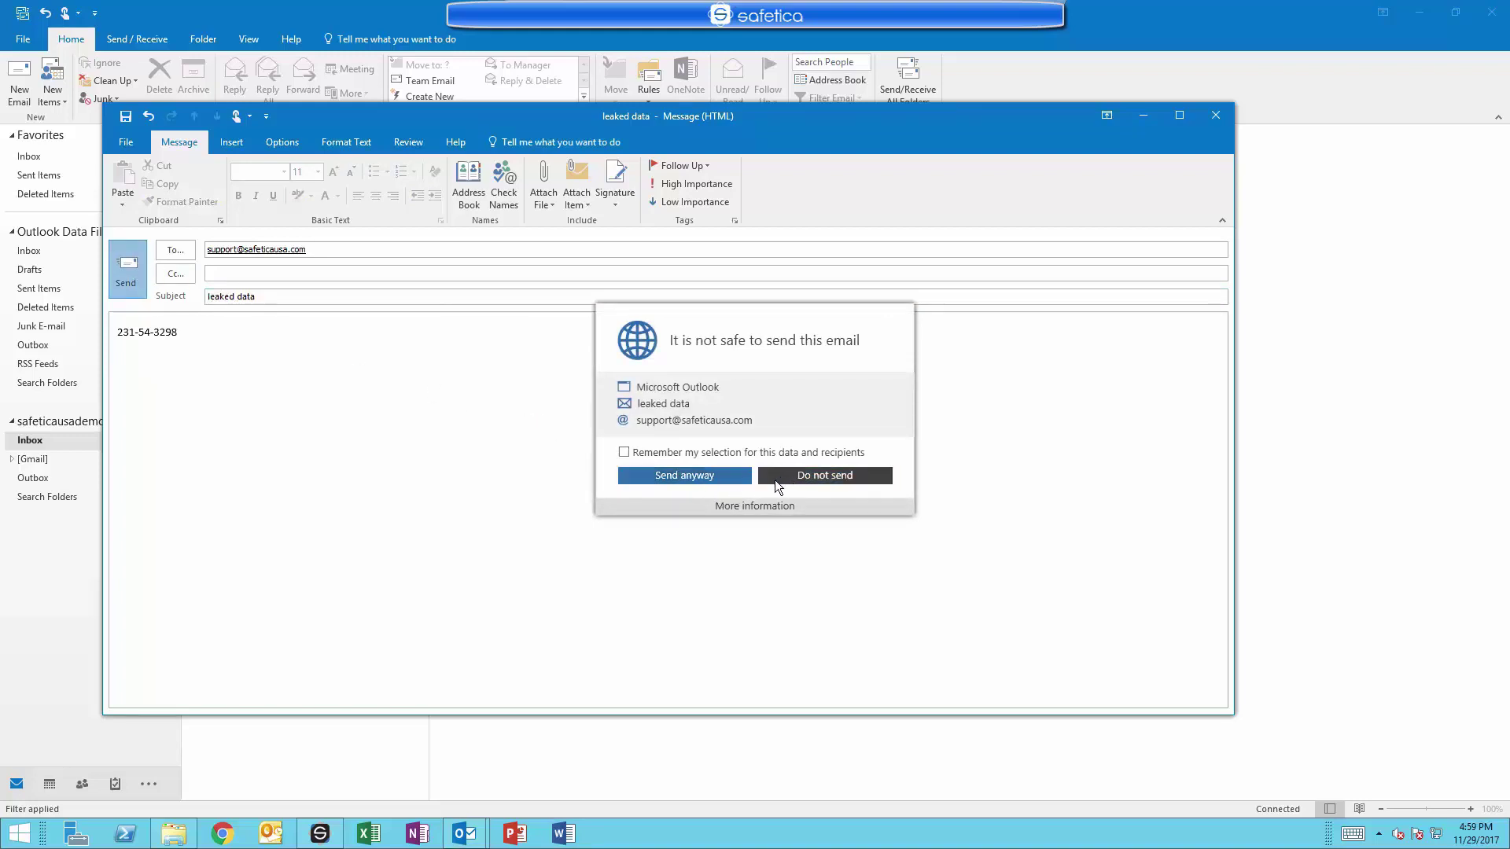
click(758, 506)
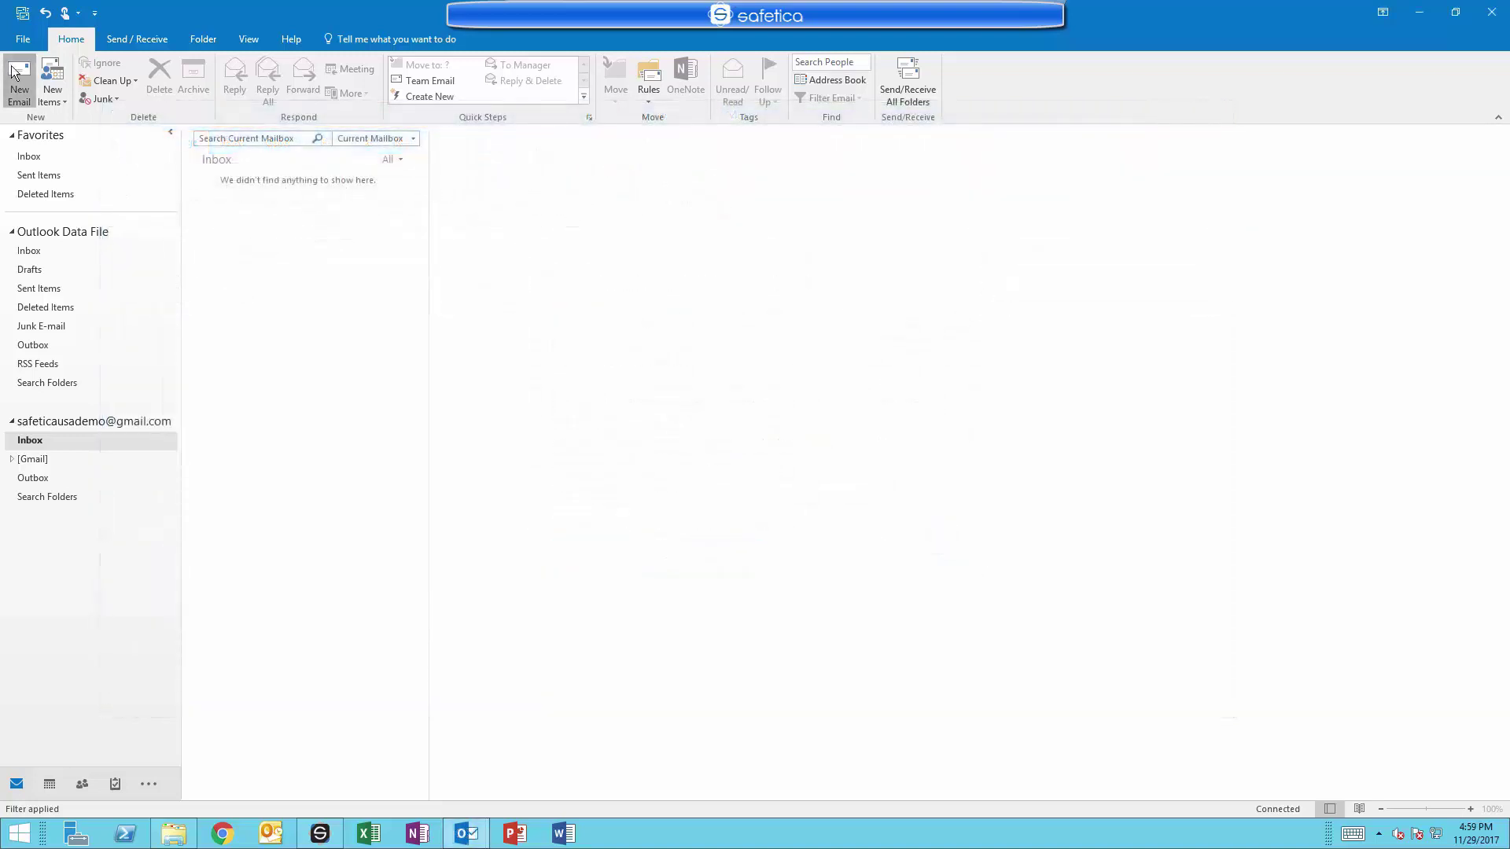
click(19, 78)
Email the support address with subject 'leaked data 2' and body 'This is confidential', then try sending.
text(s)
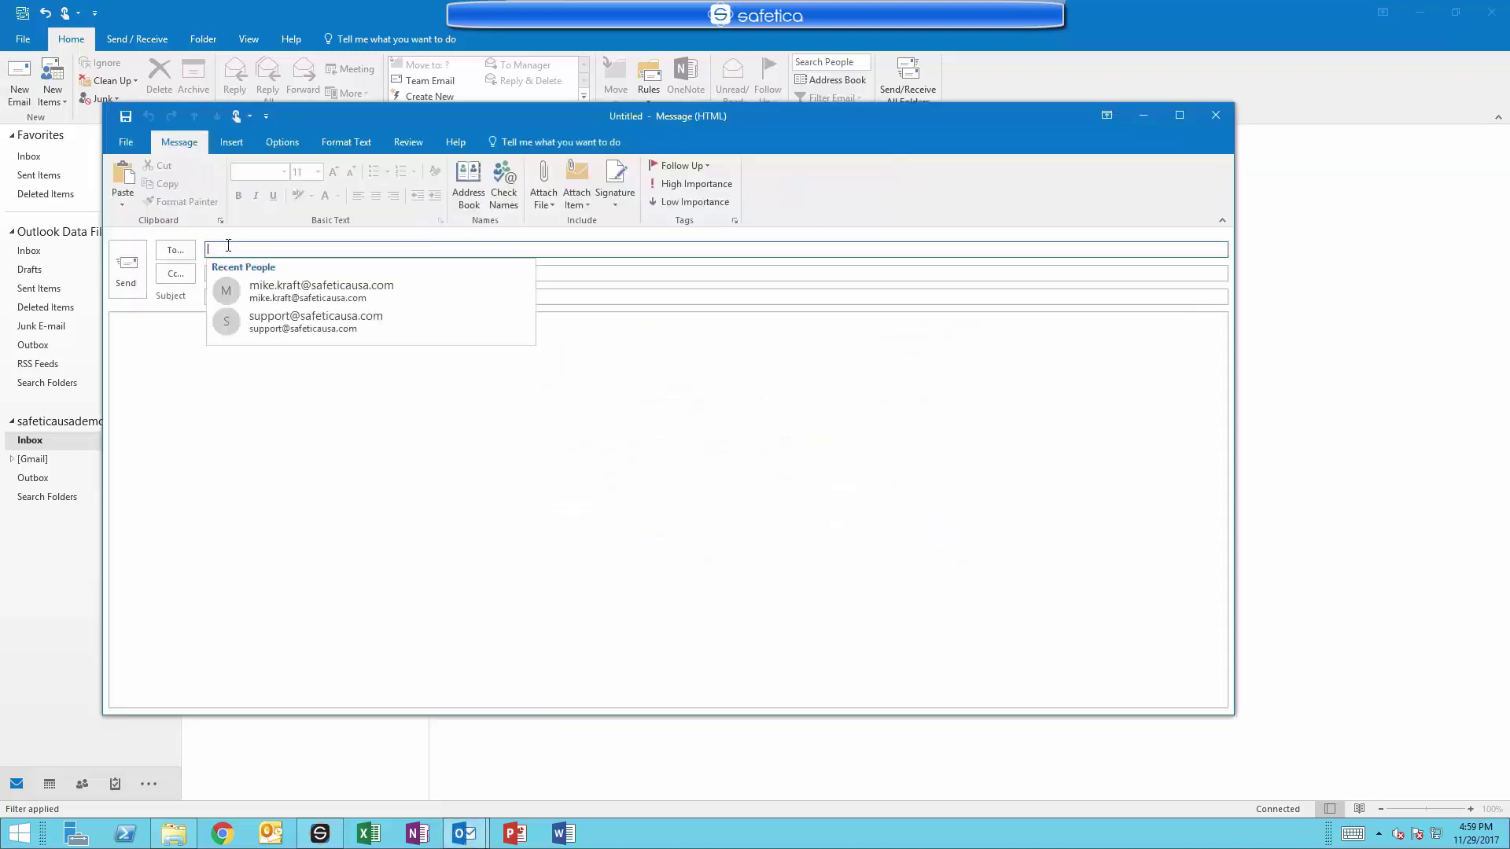
click(282, 291)
click(269, 295)
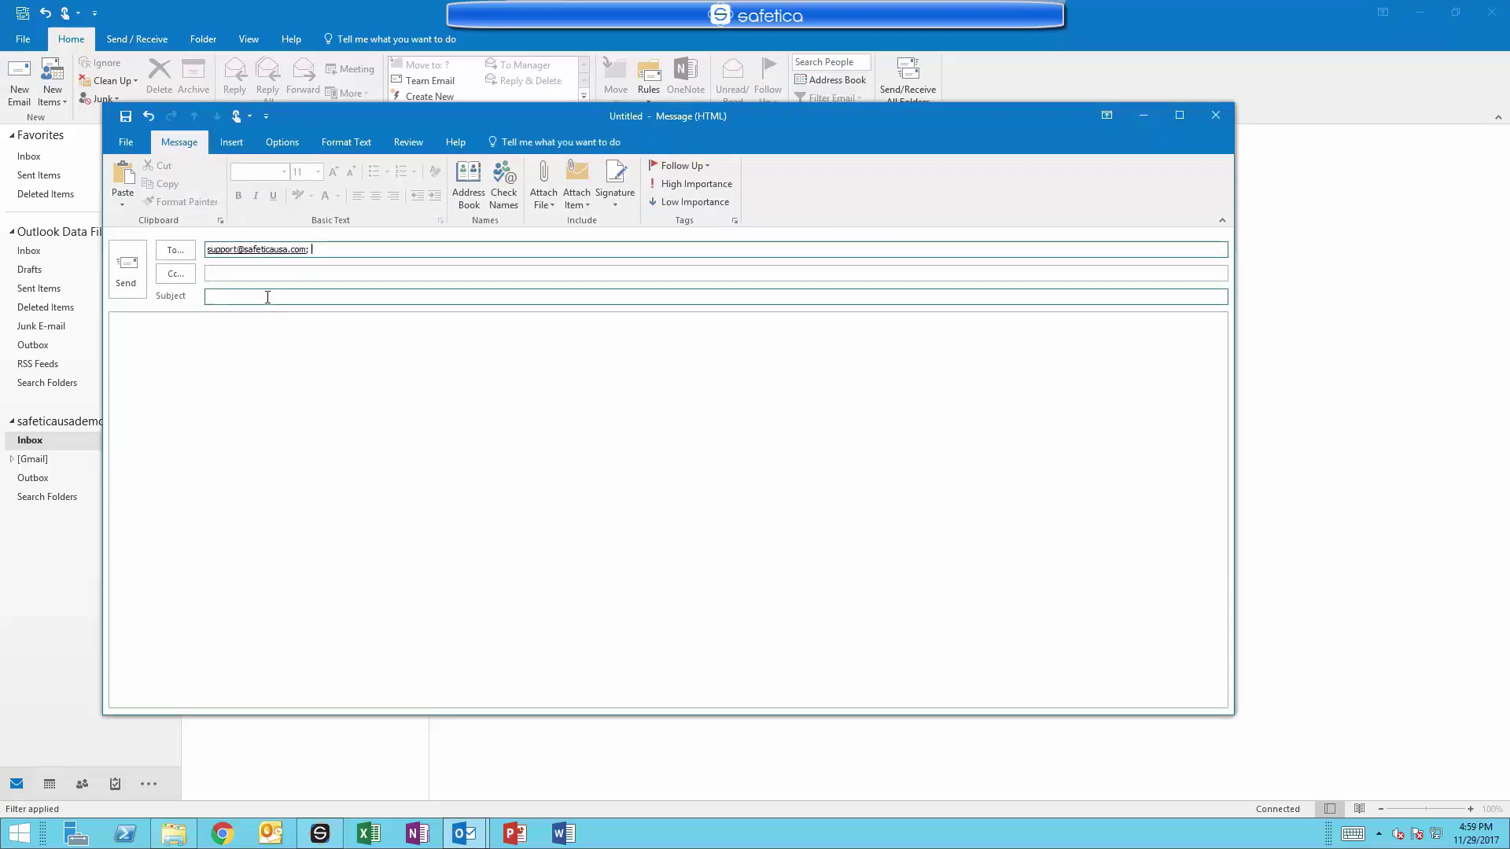
text(leaked)
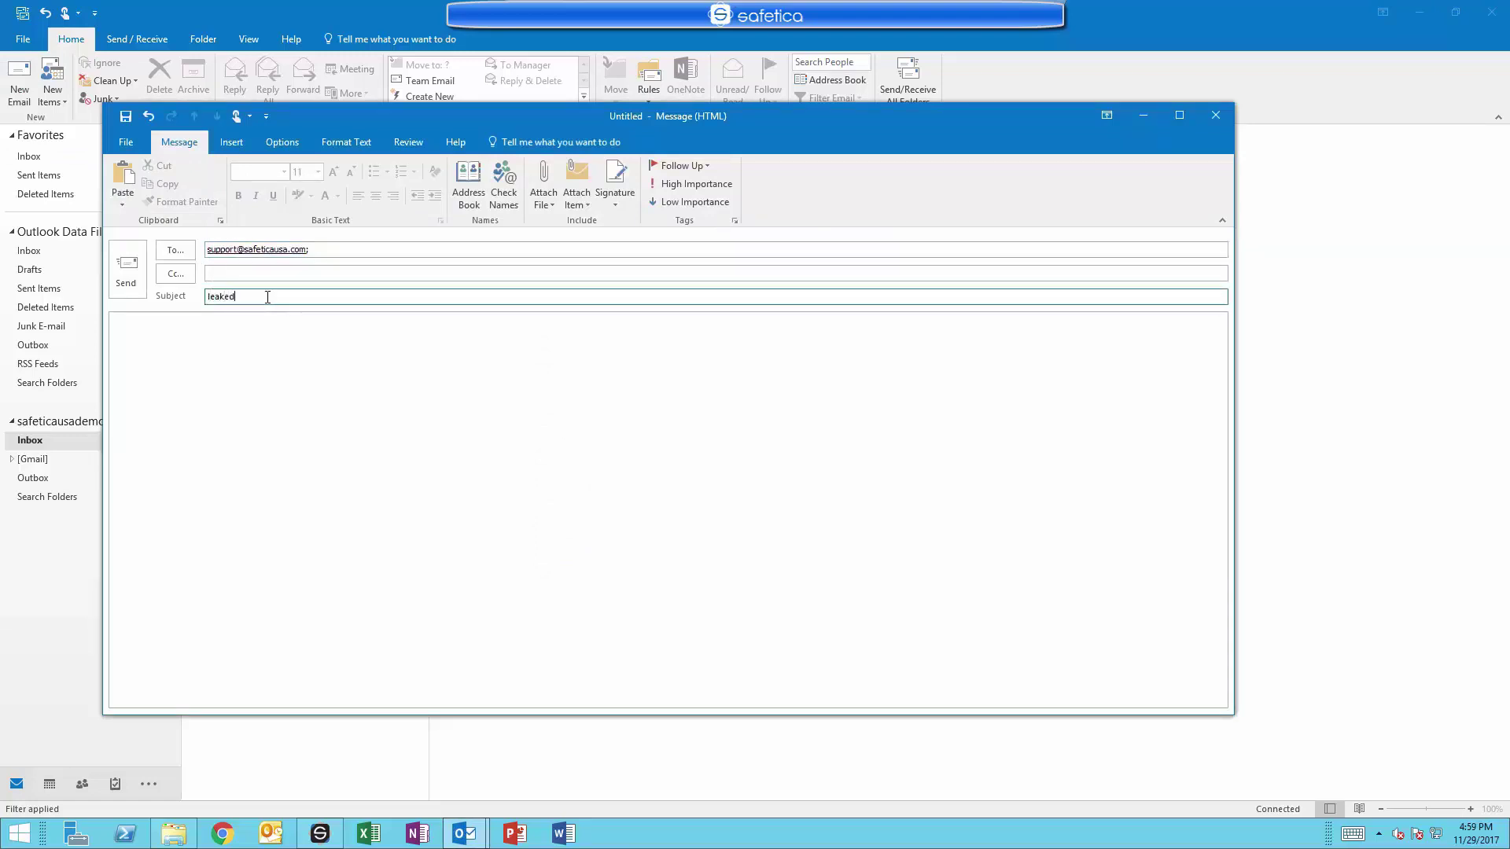
text( data 2)
key(Tab)
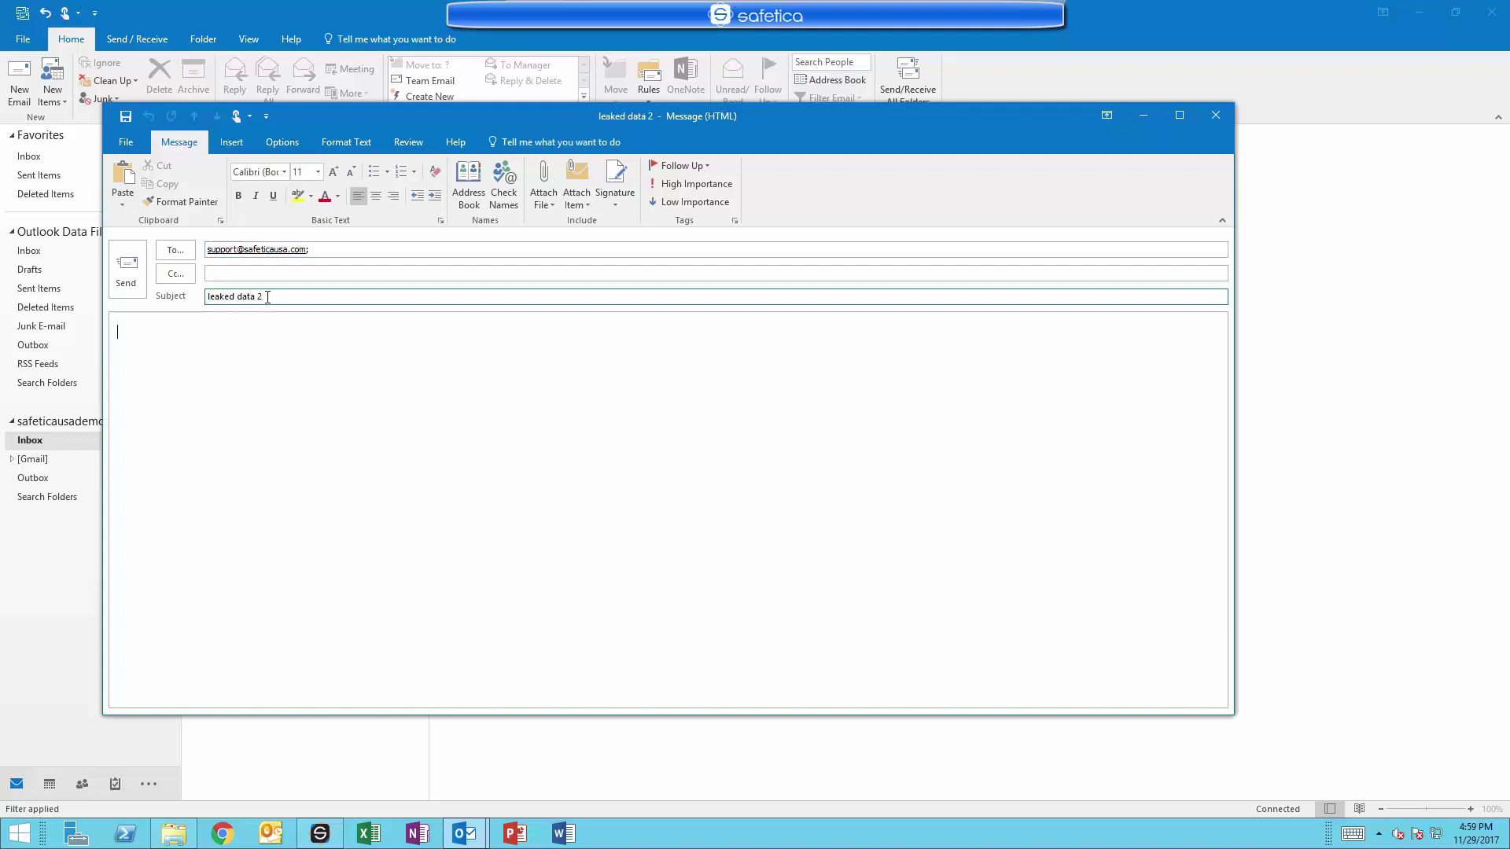
text(This is confidential)
click(133, 264)
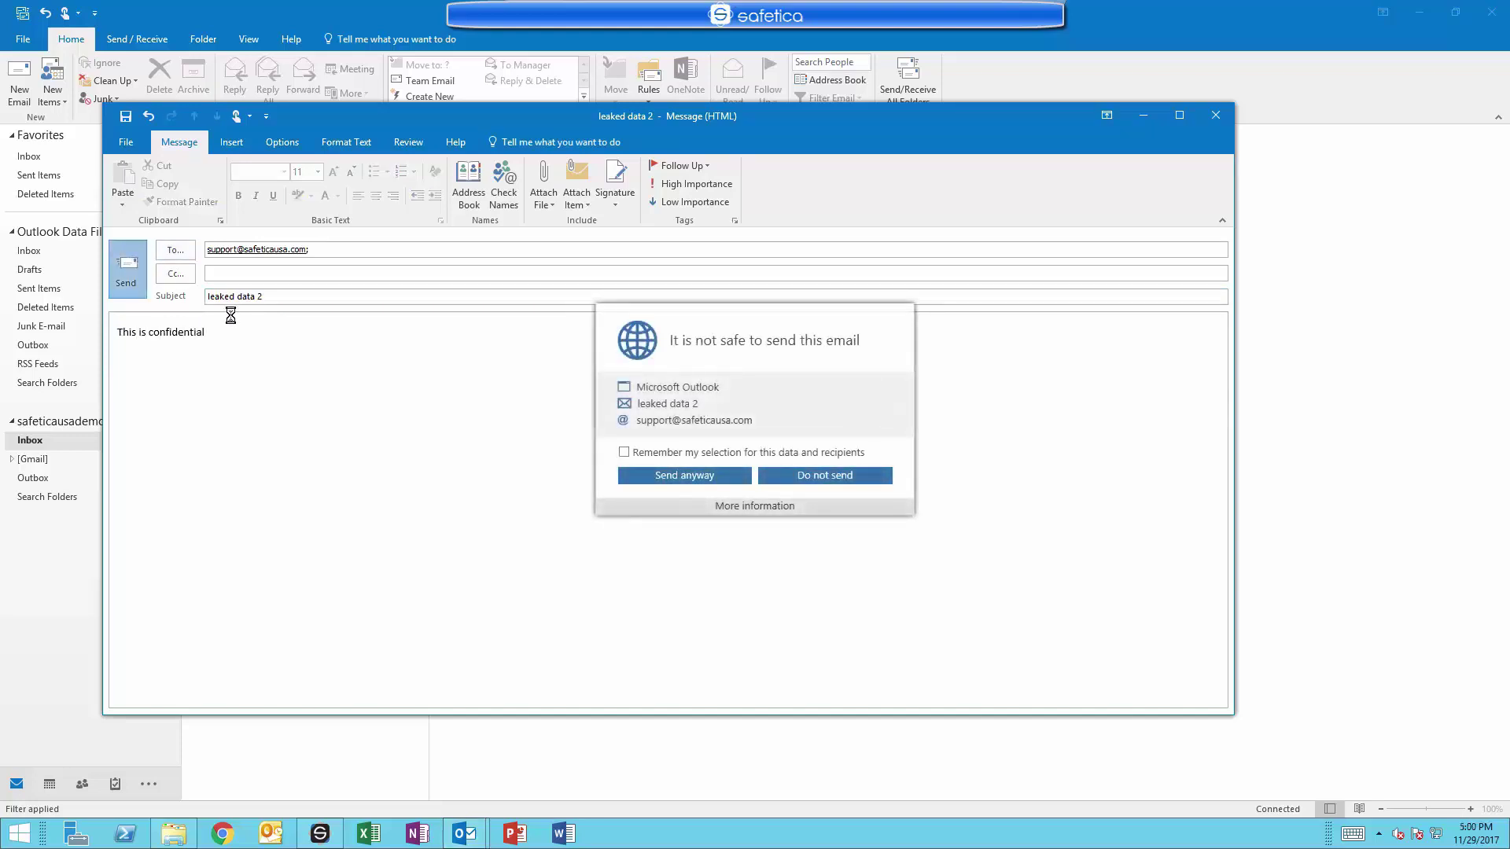
Decline the flagged send, change the body to 'This is ok', and send the email.
click(744, 506)
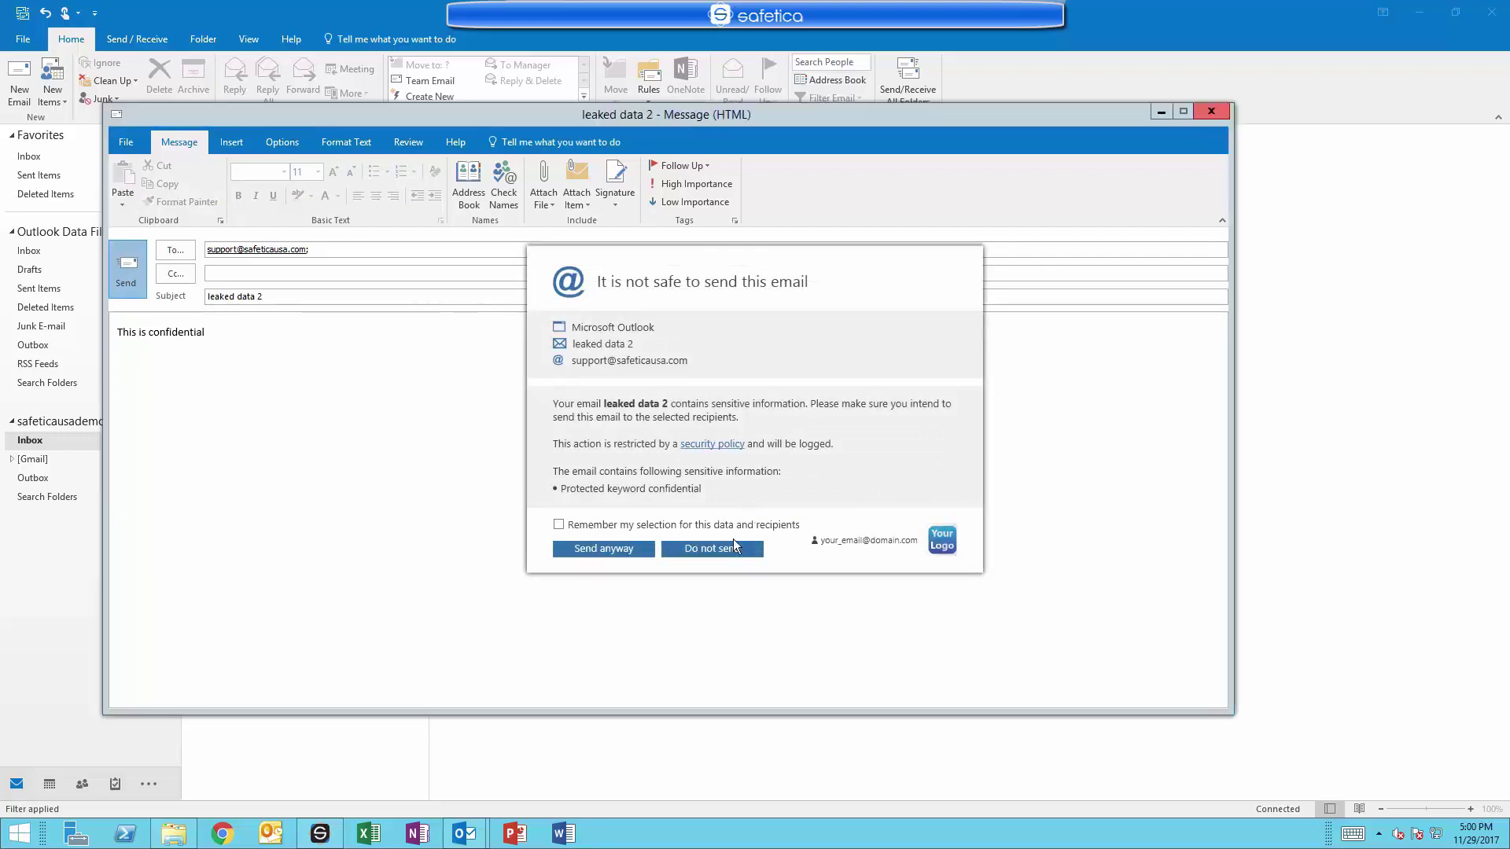
click(729, 548)
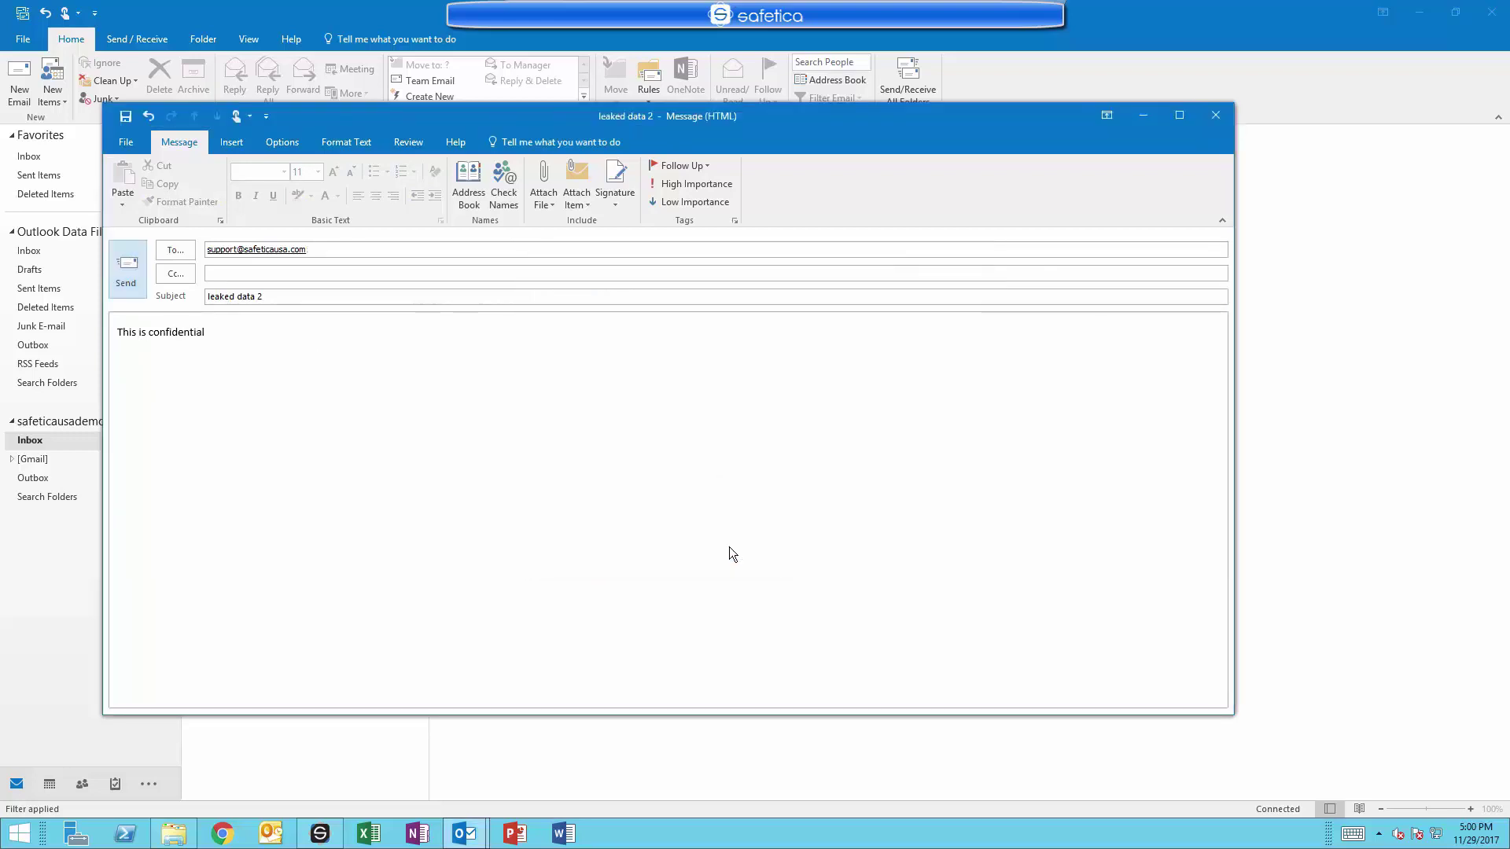
drag(205, 334, 149, 341)
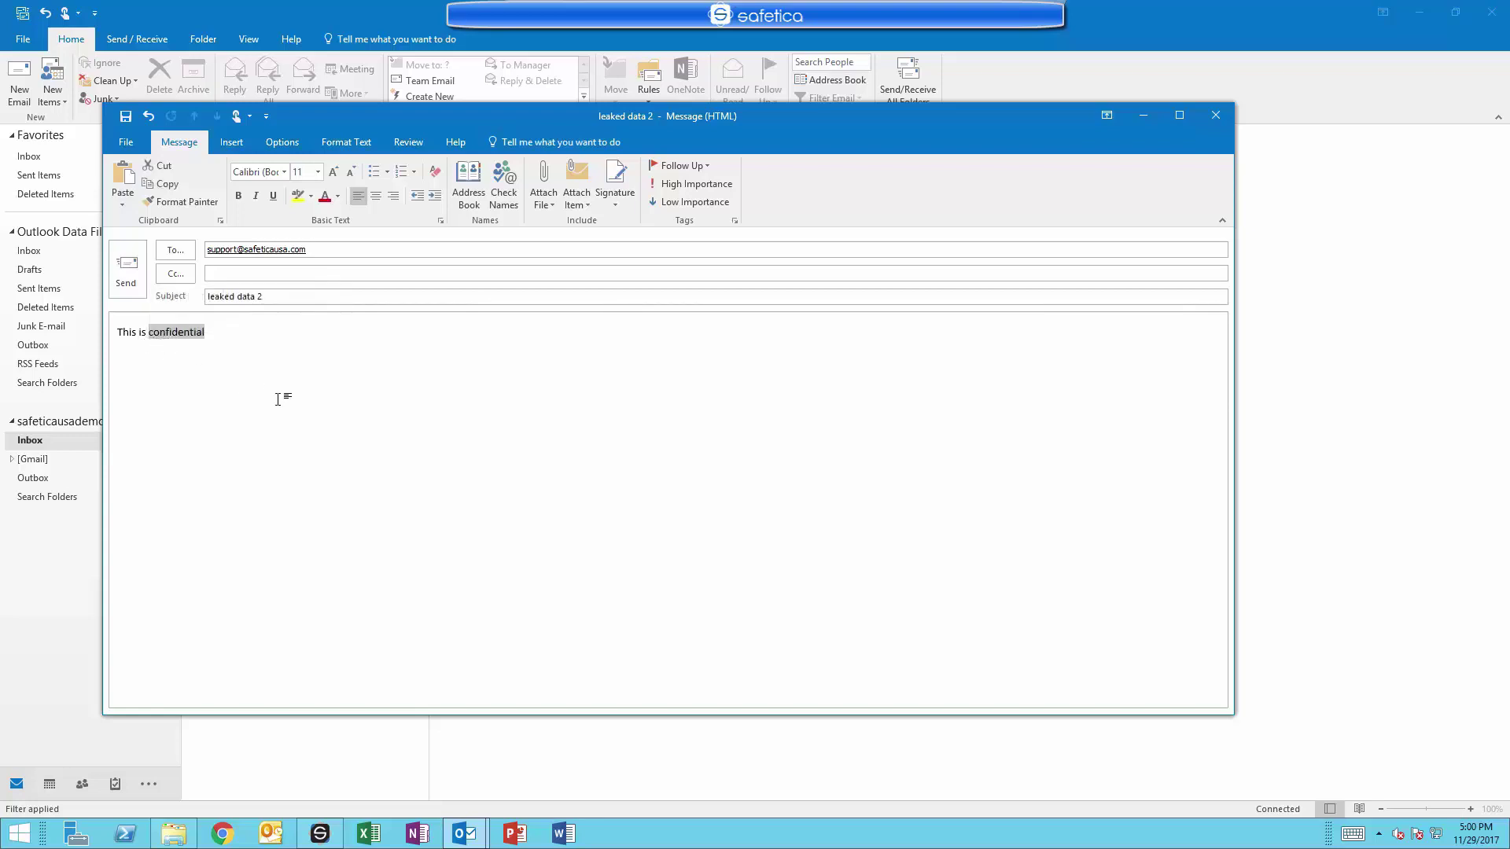
key(BackSpace)
text(ok)
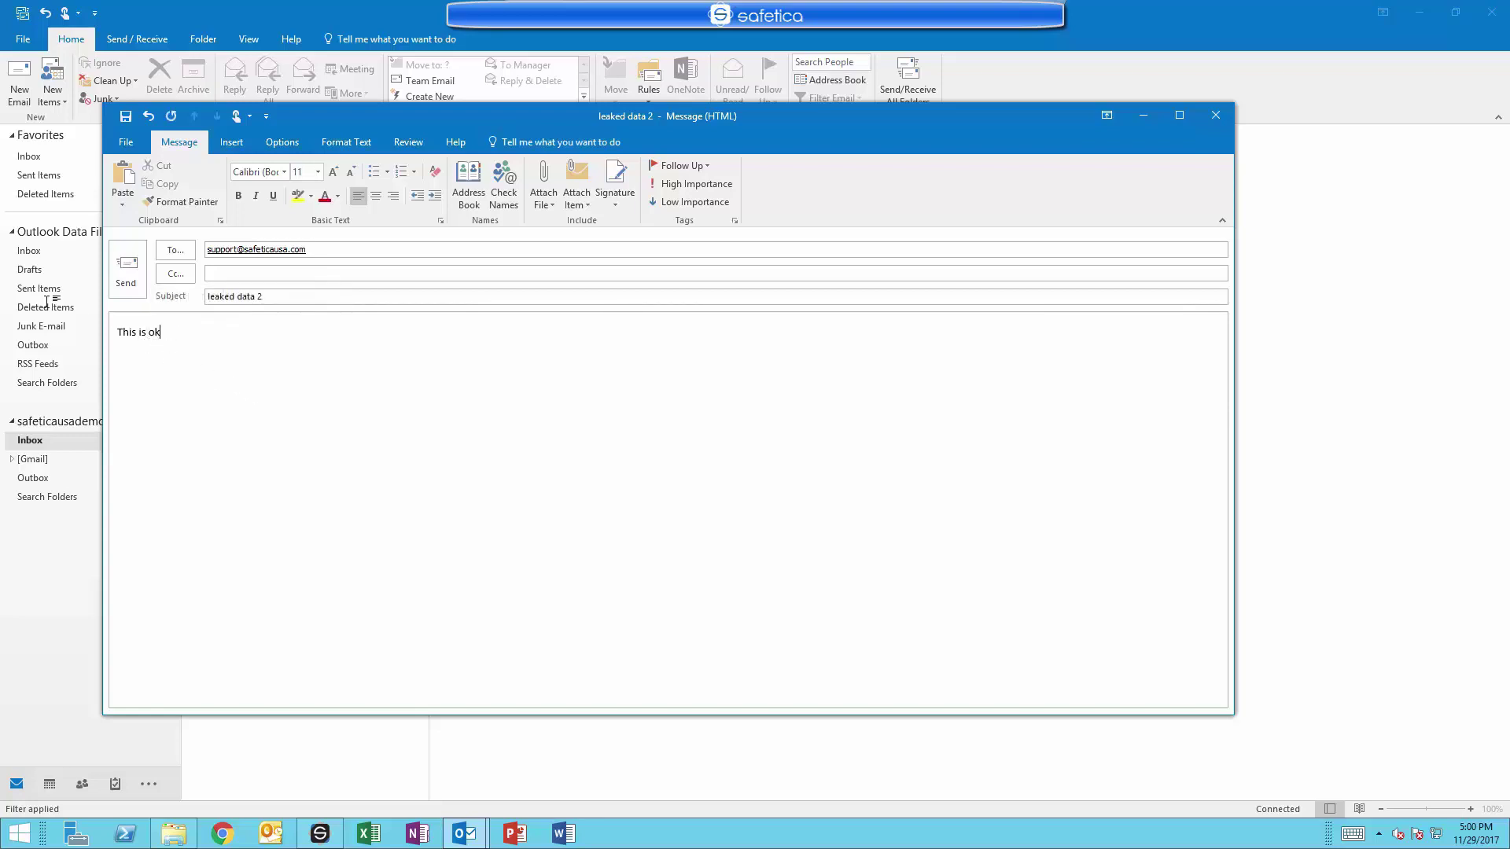
click(122, 271)
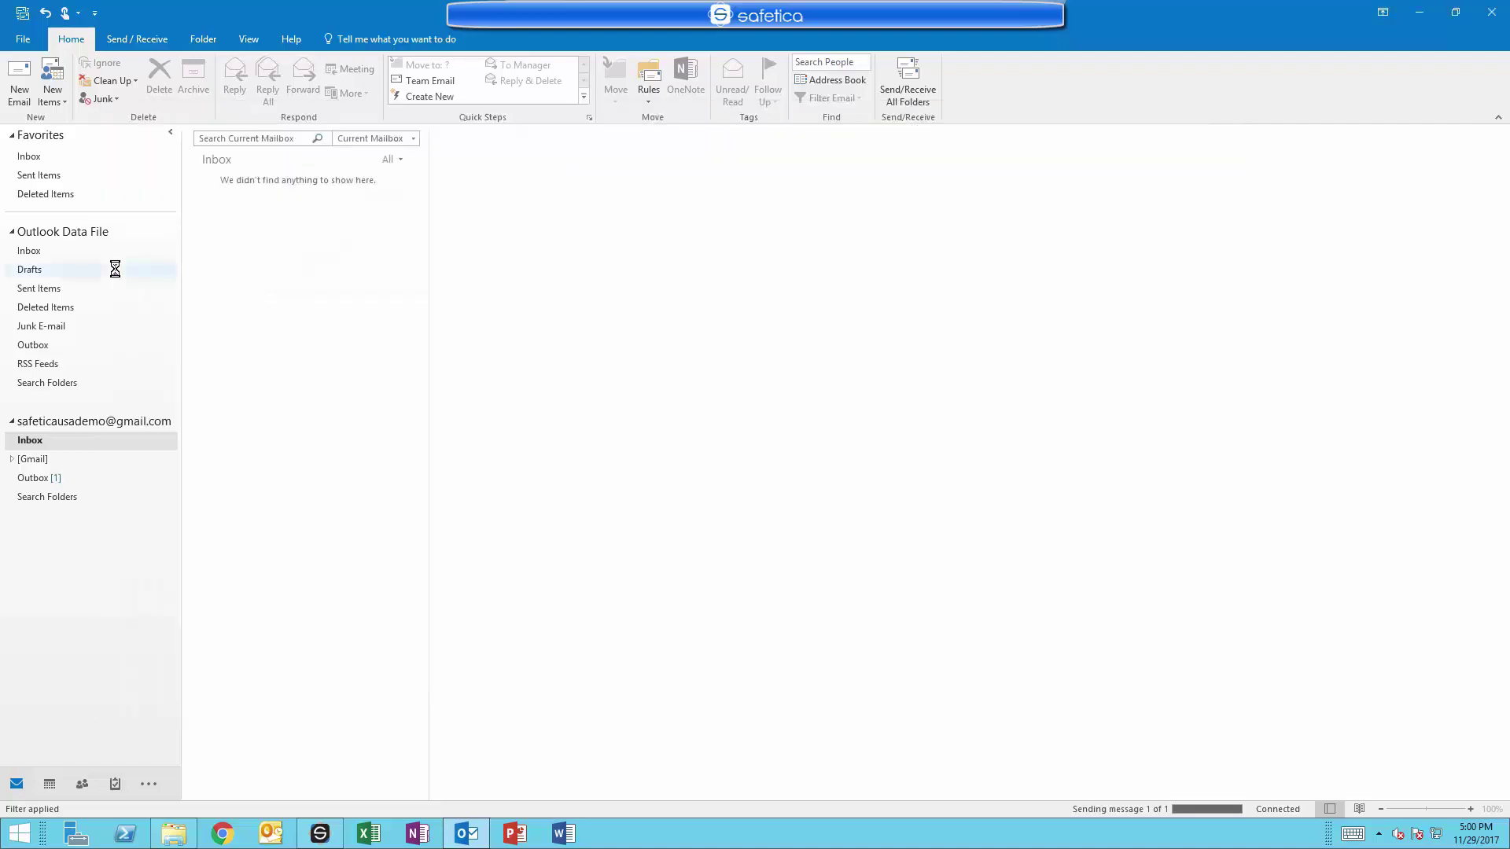